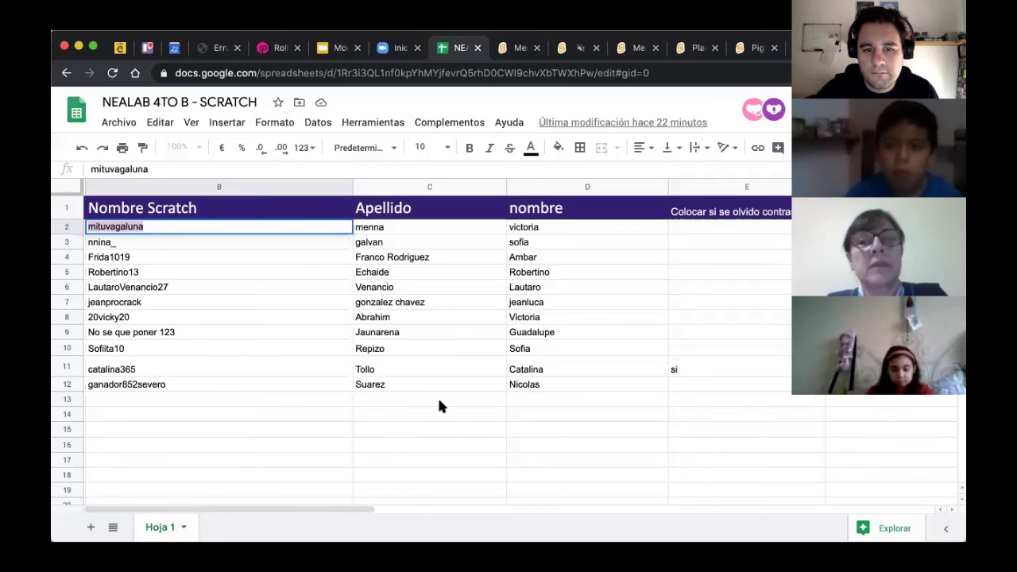
Step: Copy the Scratch username from row 12 of the spreadsheet and search the Scratch site for it
left_click(134, 387)
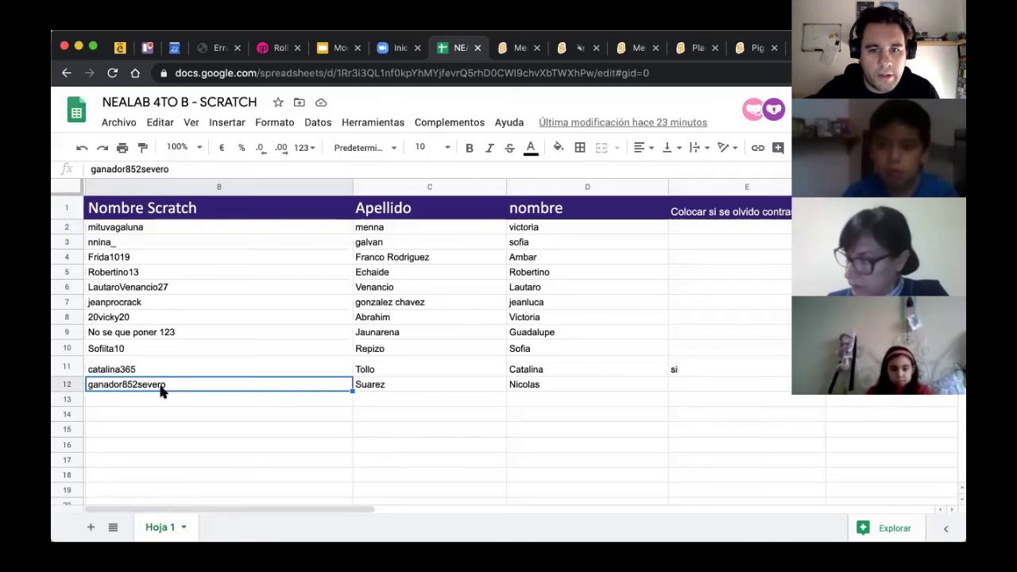
double_click(166, 389)
left_click_drag(166, 384, 66, 388)
key("super+c")
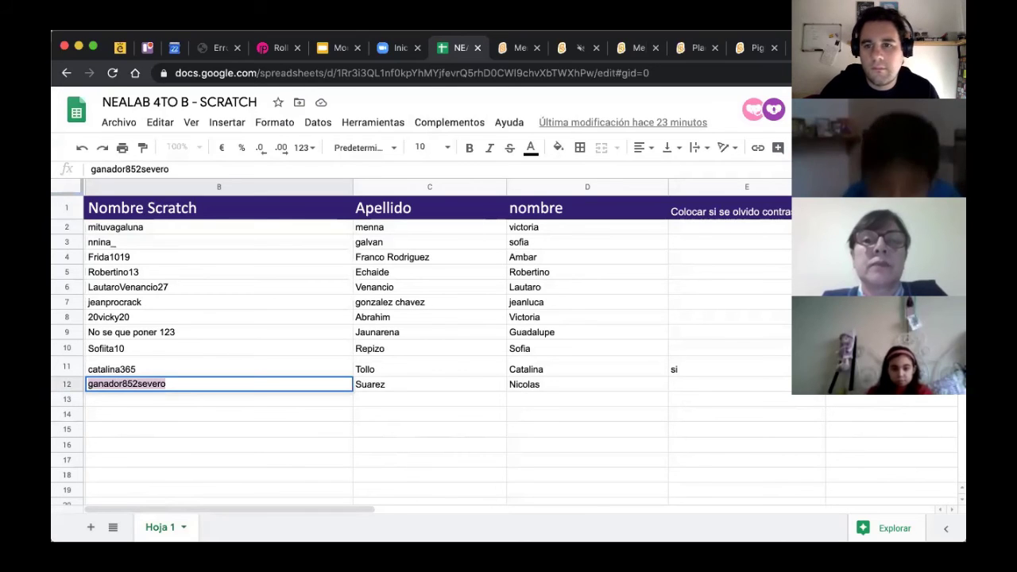
left_click(693, 47)
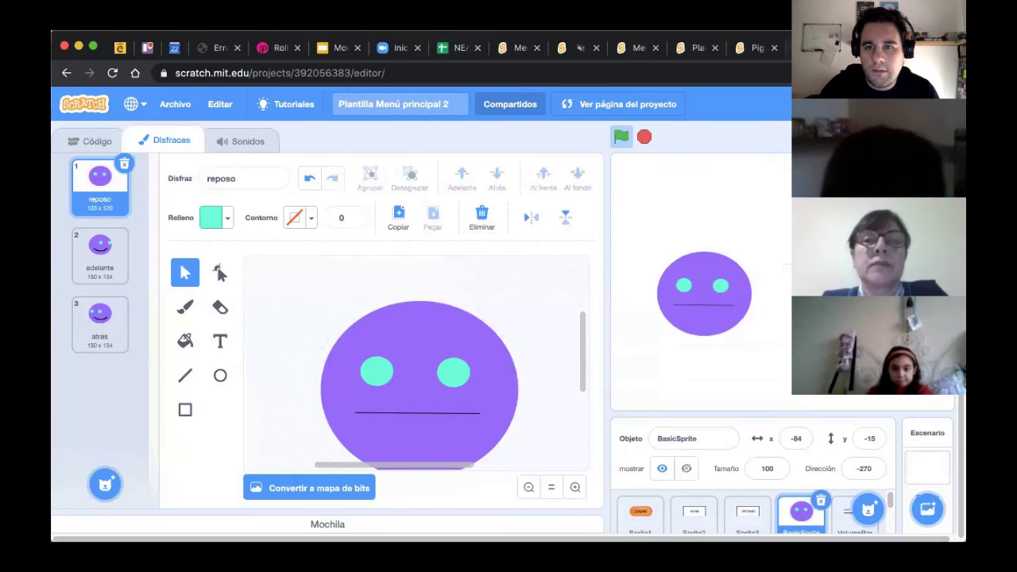
key("ctrl+Tab")
triple_click(575, 104)
key("super+v")
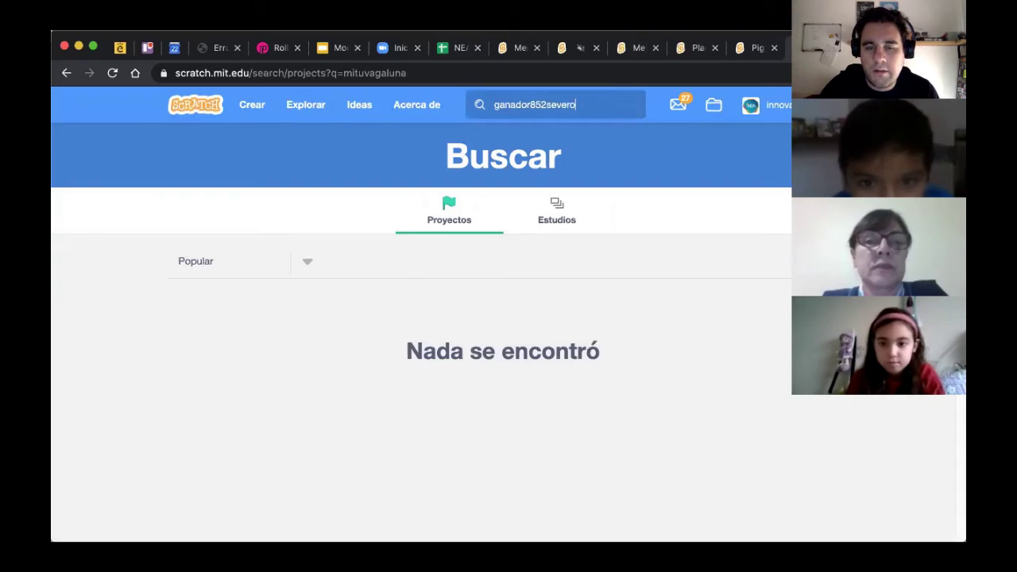
key("Return")
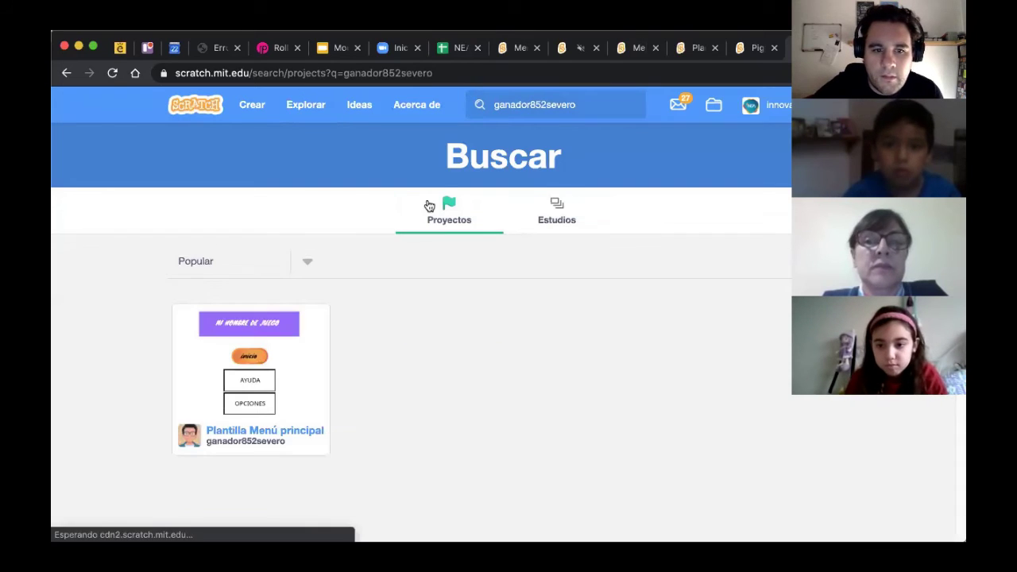
Step: Open and run the student's "Plantilla Menú principal" project, and copy its web address
left_click(279, 358)
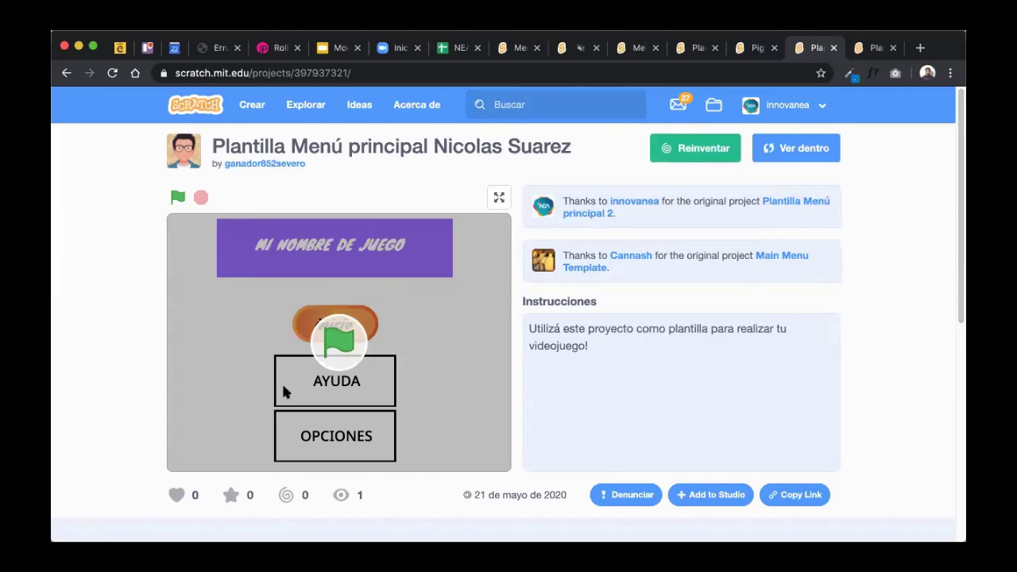
left_click(348, 364)
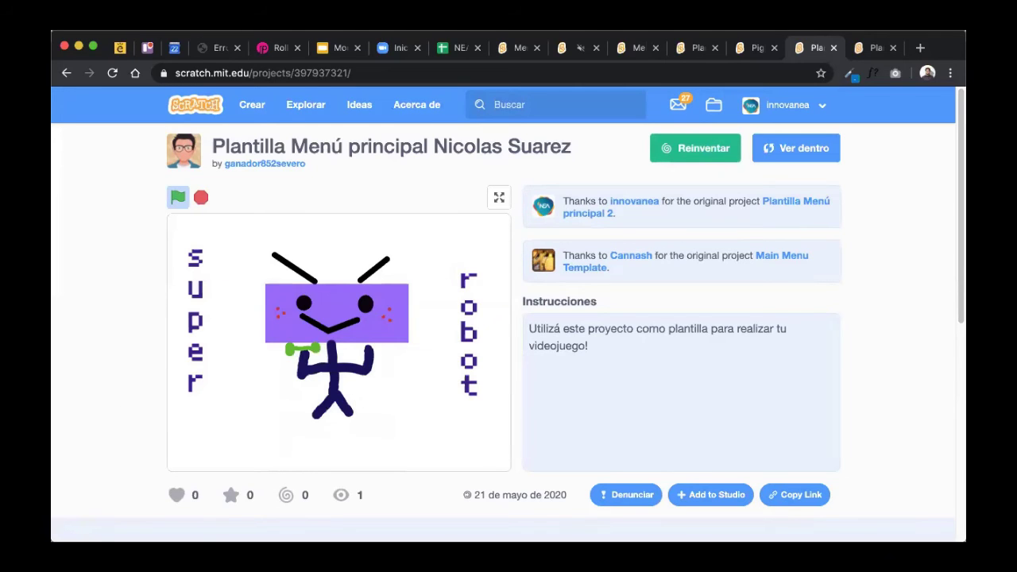
left_click(217, 71)
key("super+a")
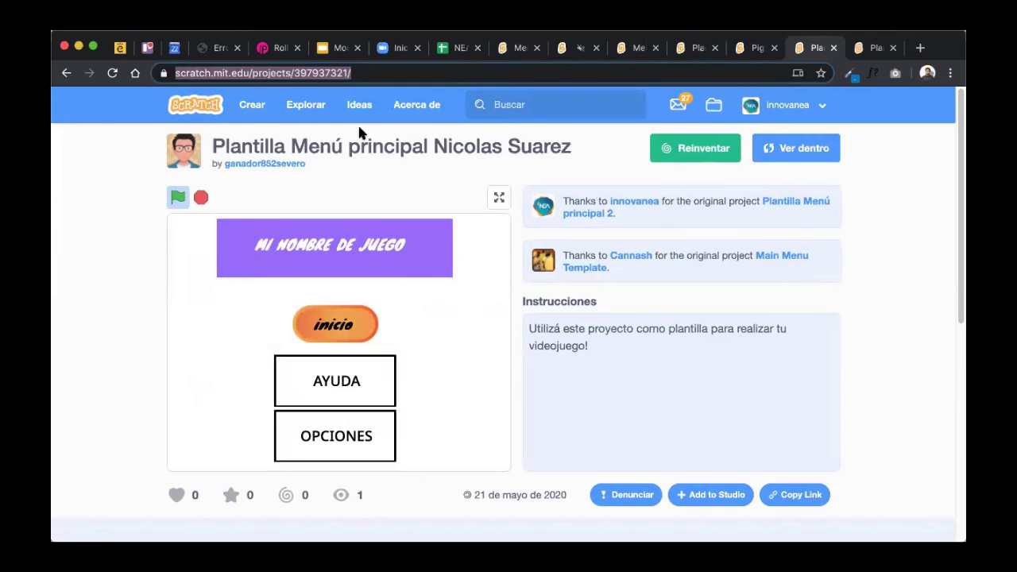
left_click(367, 71)
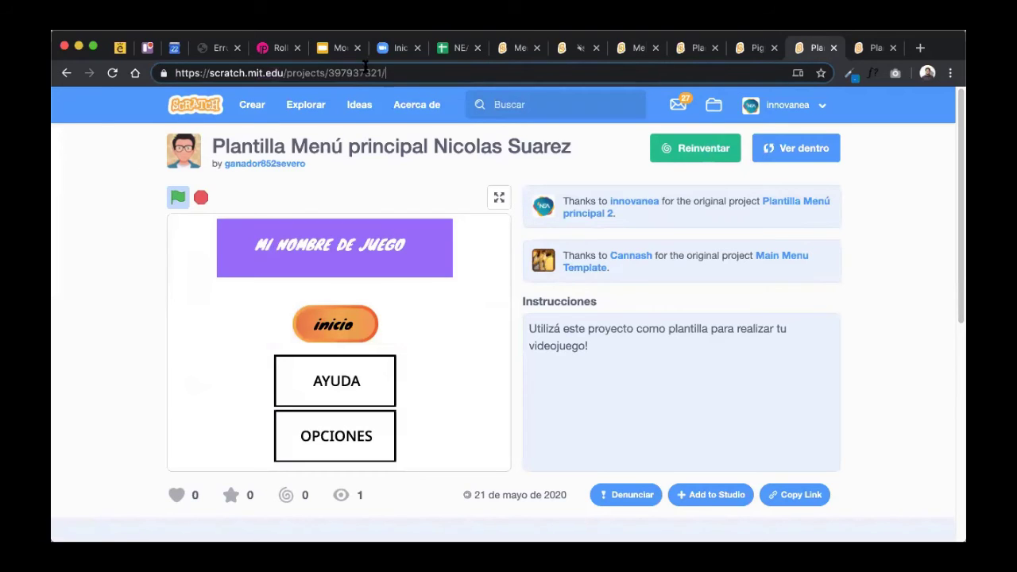
left_click_drag(405, 72, 159, 73)
key("ctrl+c")
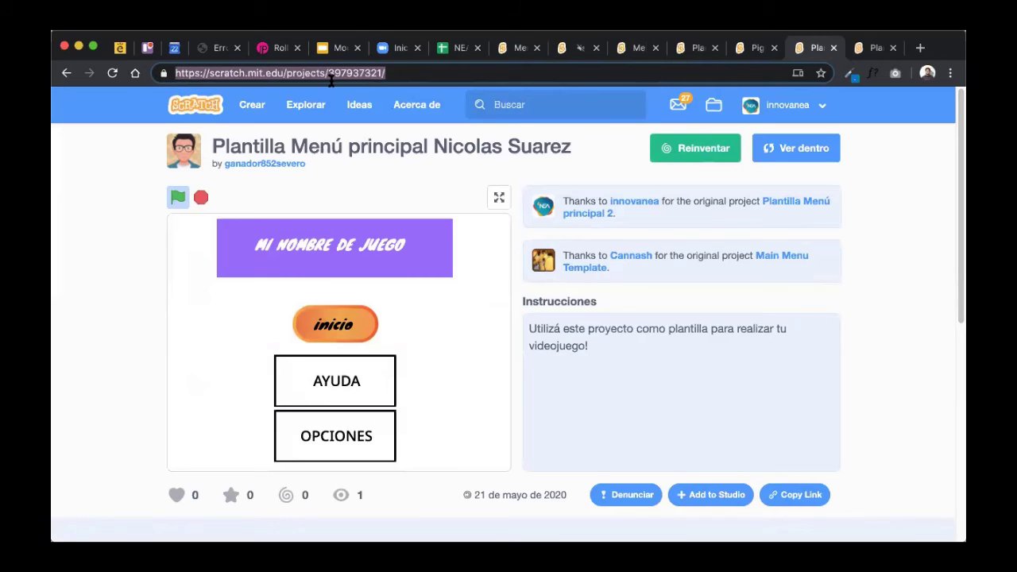
Step: Paste the copied Scratch project link into row 12 of the "copiar link al trabajo" column in the NEALAB 4TO B - SCRATCH spreadsheet
left_click(459, 47)
left_click(851, 388)
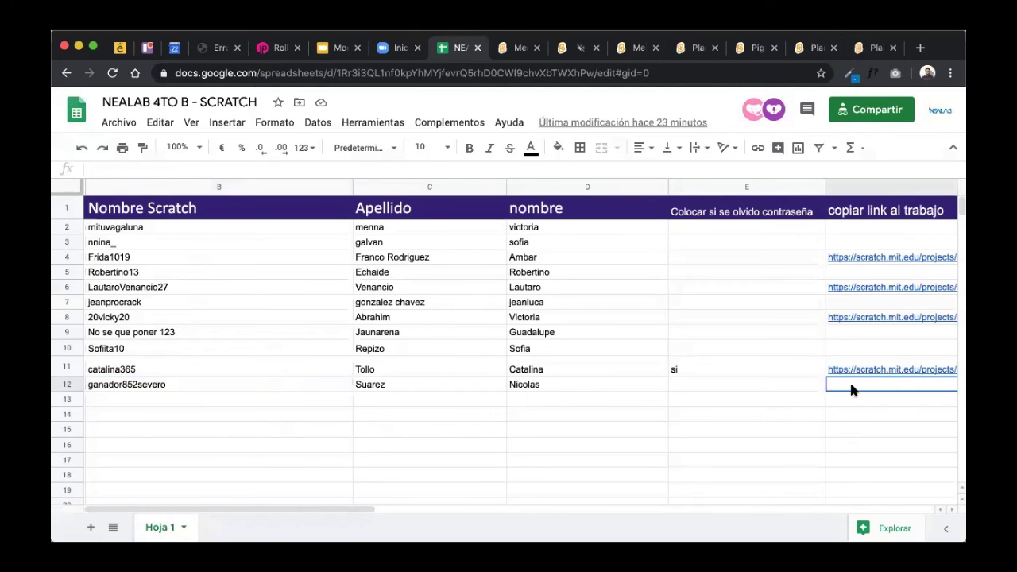
key("ctrl+v")
left_click(767, 430)
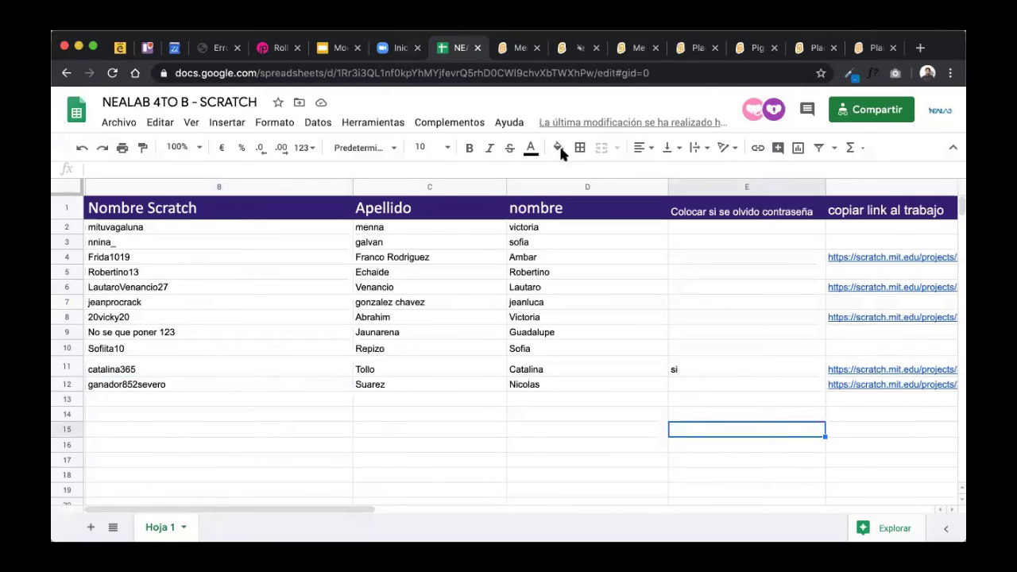
Step: Copy the Scratch username from row 10 and search the Scratch site for that student's projects
mouse_move(955, 314)
left_click(532, 348)
left_click(139, 350)
double_click(138, 348)
key("ctrl+c")
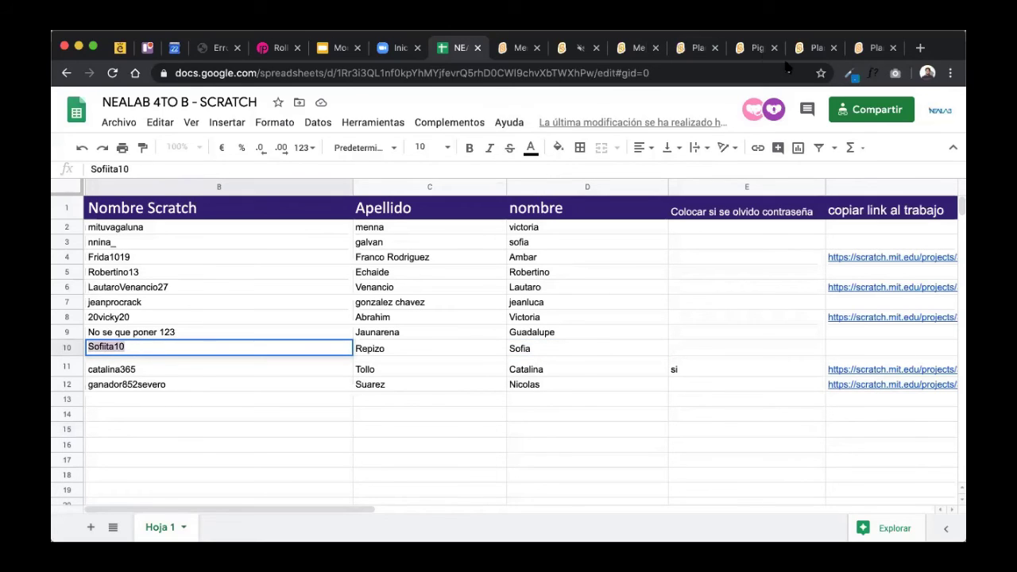
left_click(750, 49)
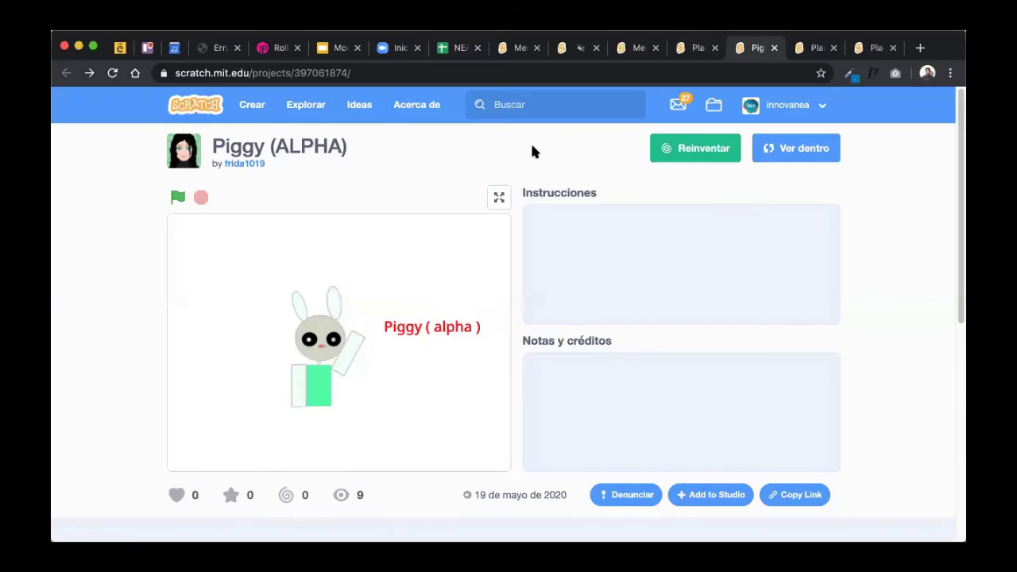
left_click(532, 96)
key("ctrl+v")
key("Return")
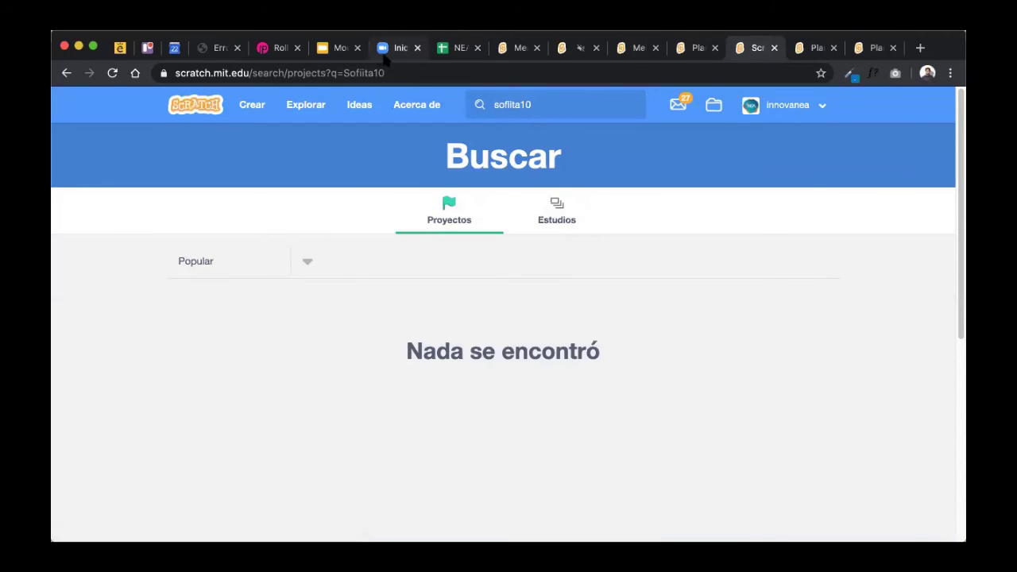
Step: Copy the Scratch username from row 3 of the spreadsheet and search the Scratch site for it
left_click(458, 53)
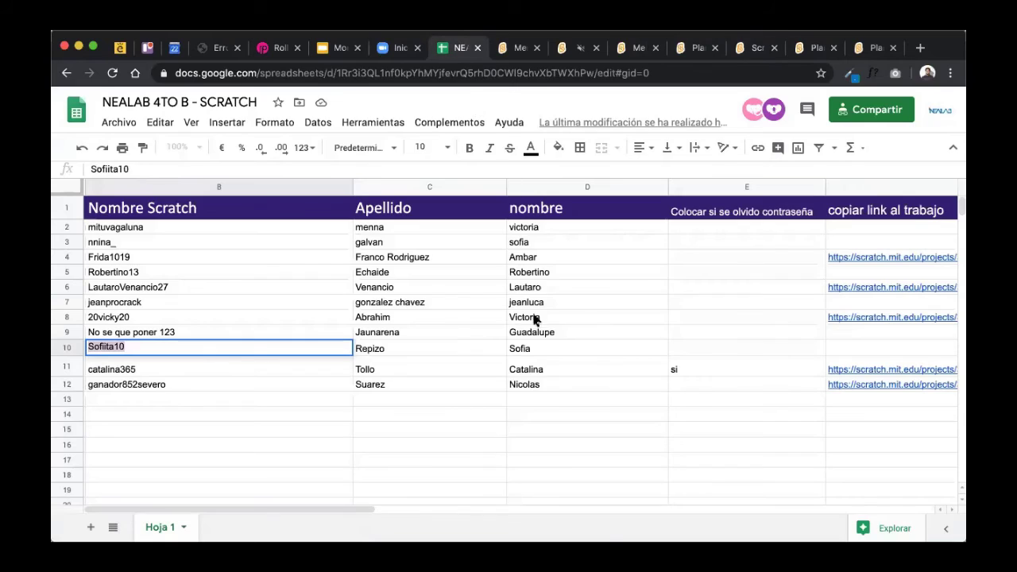
left_click(123, 246)
double_click(123, 246)
key("ctrl+c")
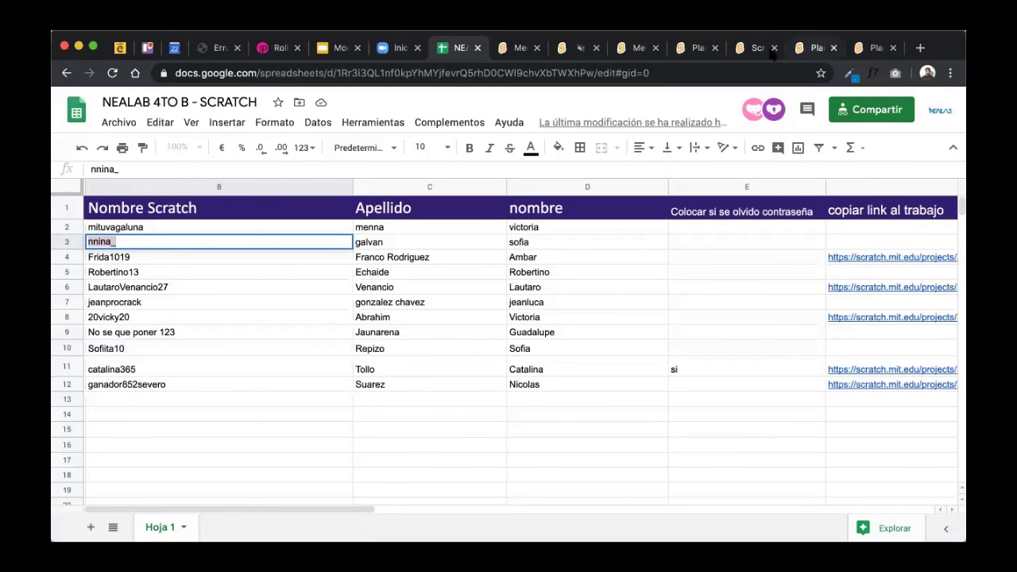
left_click(690, 48)
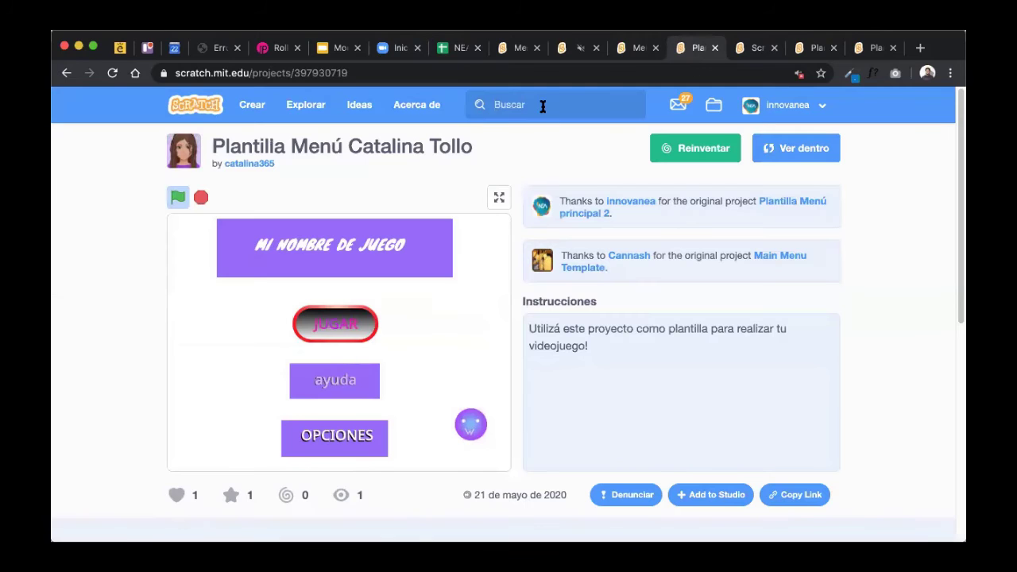
left_click(542, 105)
key("ctrl+v")
key("Return")
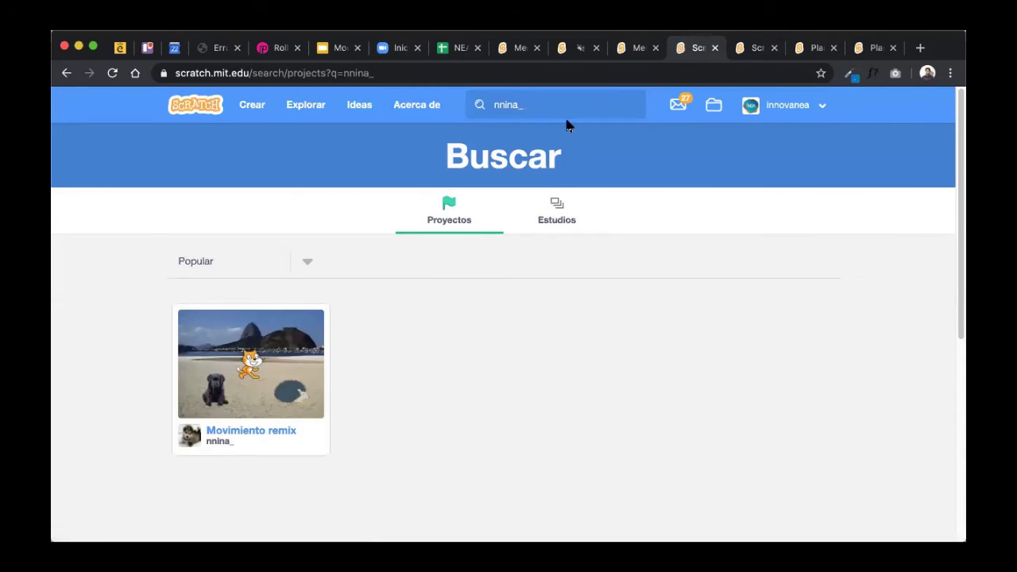
Step: Return to the student spreadsheet and look over the entries in rows 10 and 12
left_click(459, 49)
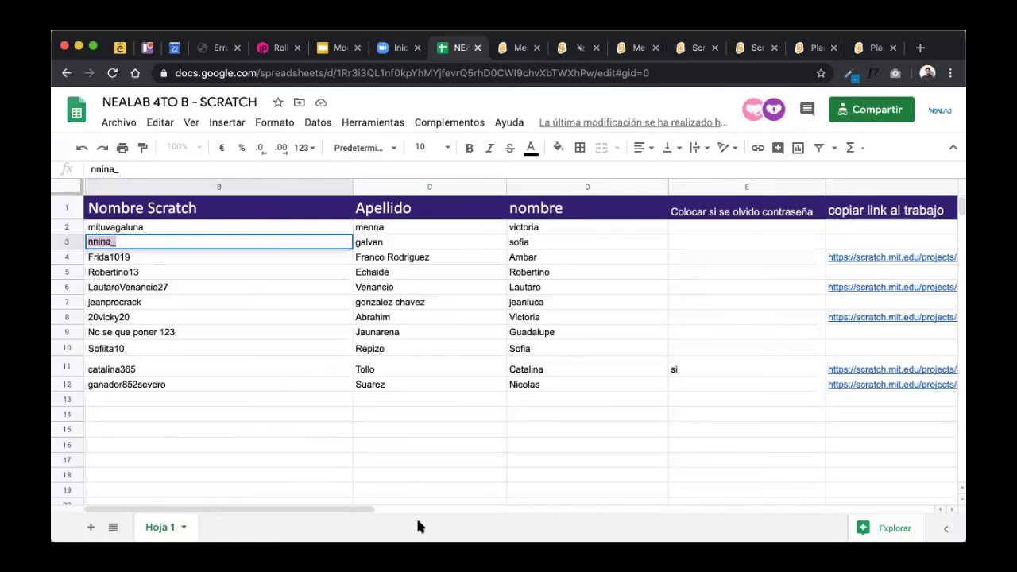
double_click(115, 347)
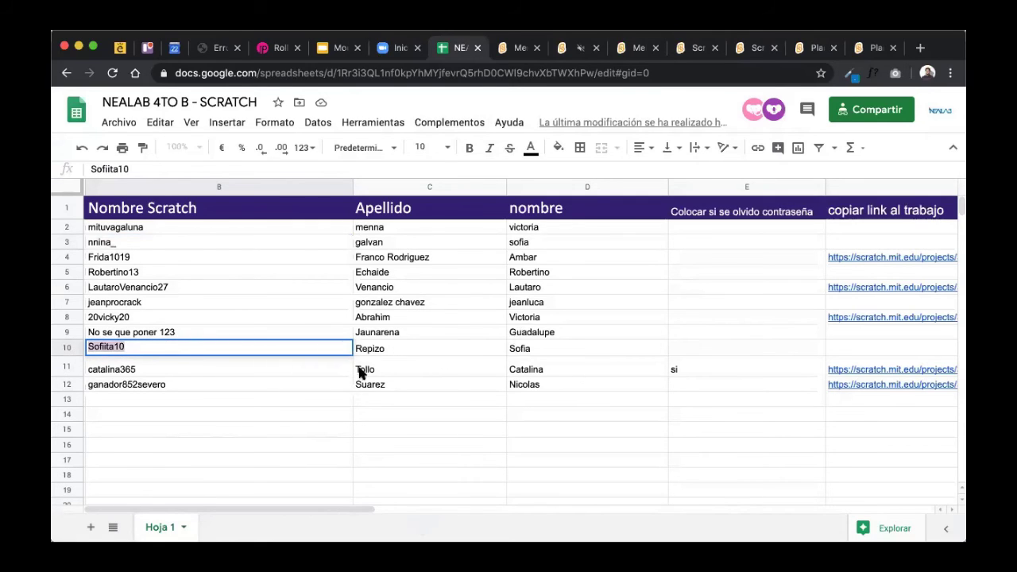
left_click(384, 353)
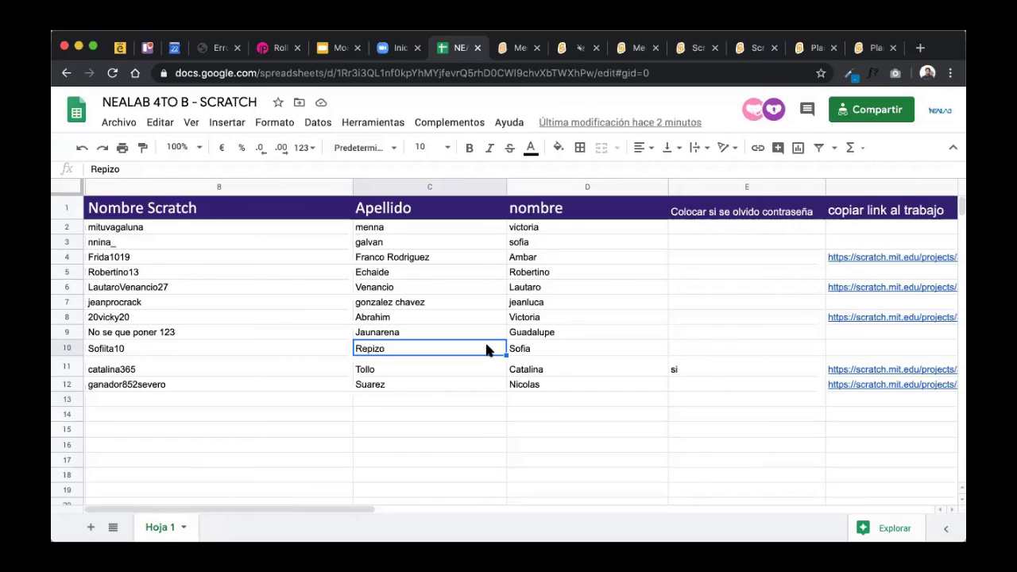
double_click(169, 384)
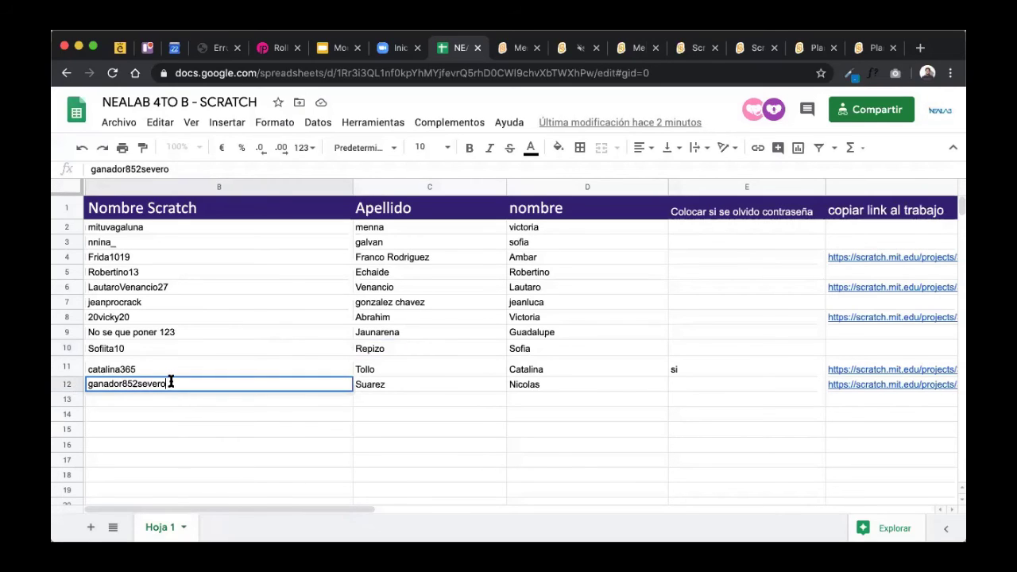
left_click_drag(170, 382, 86, 386)
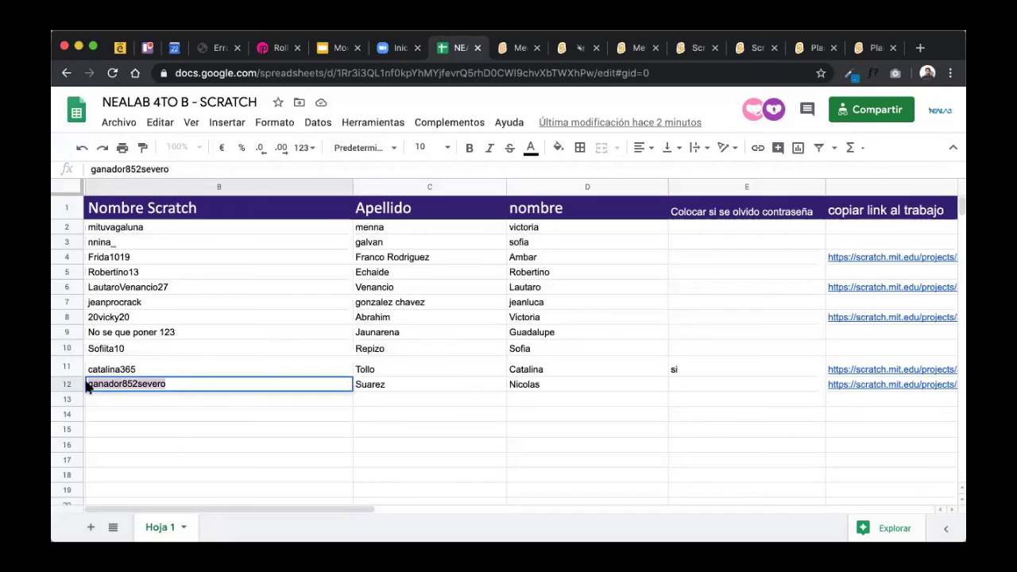
left_click(189, 397)
left_click(186, 382)
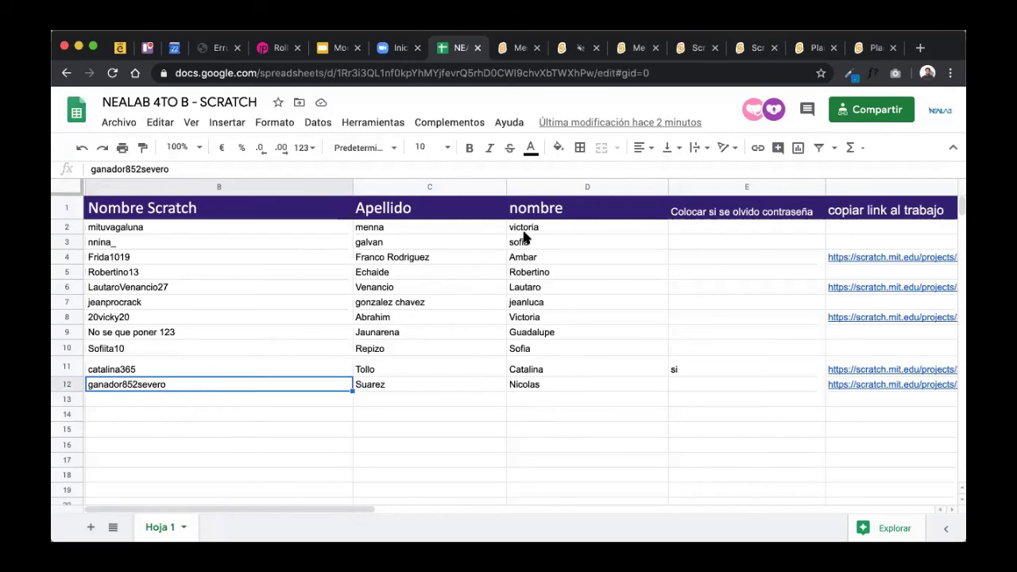
Step: Copy the Scratch username from row 7 and search the Scratch site for that student's projects
double_click(183, 300)
left_click_drag(182, 299, 61, 299)
key("ctrl+c")
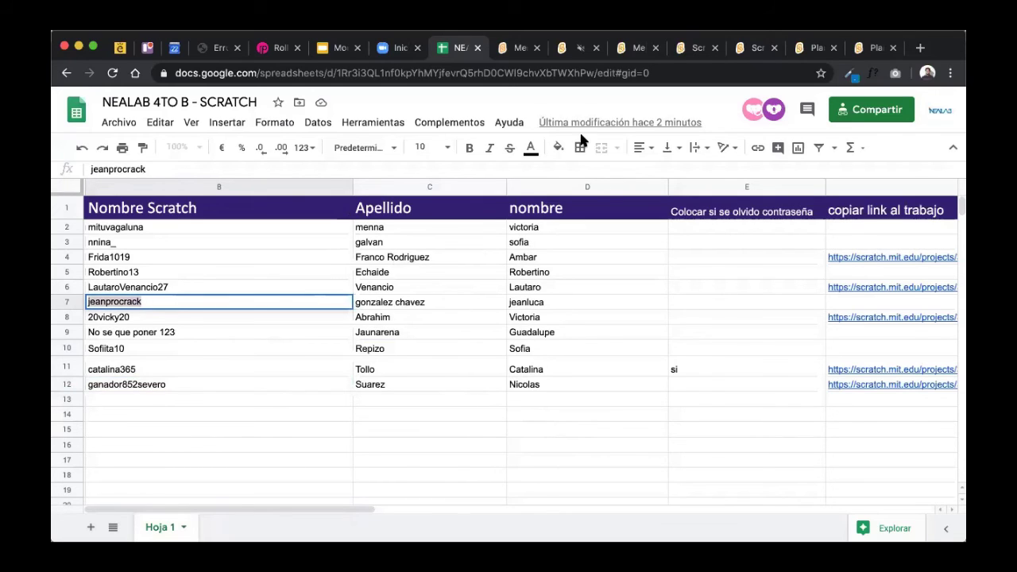
left_click(635, 47)
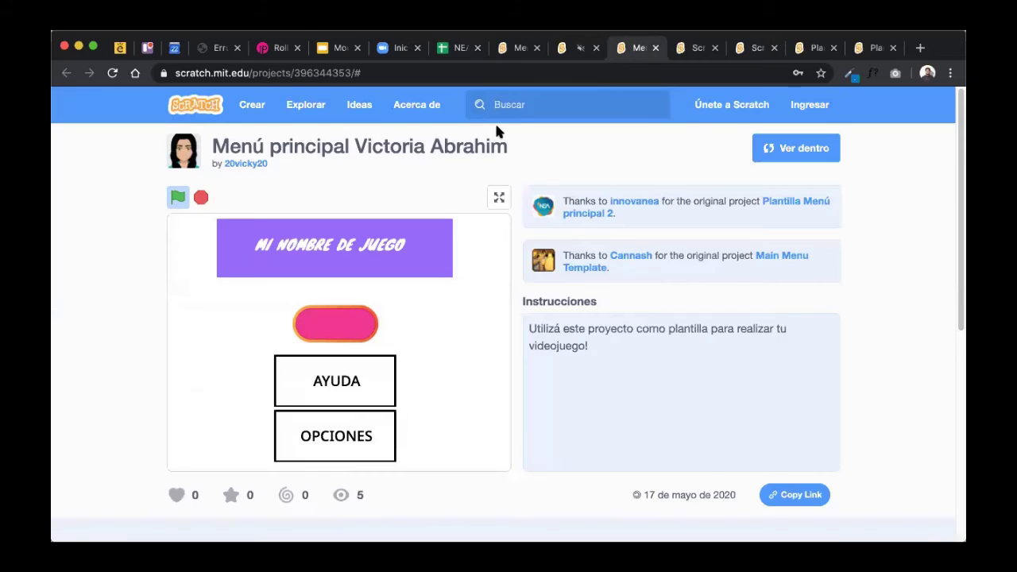
left_click(517, 107)
key("ctrl+v")
key("Return")
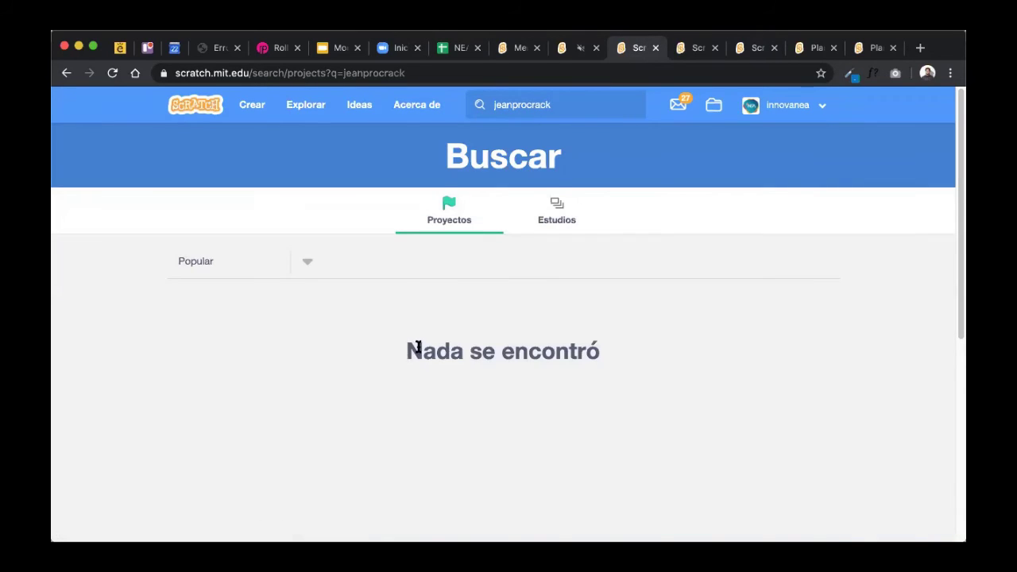
Step: Check the row 7 username in the spreadsheet and repeat the Scratch search for it
left_click_drag(410, 350, 612, 339)
left_click(449, 49)
left_click(173, 349)
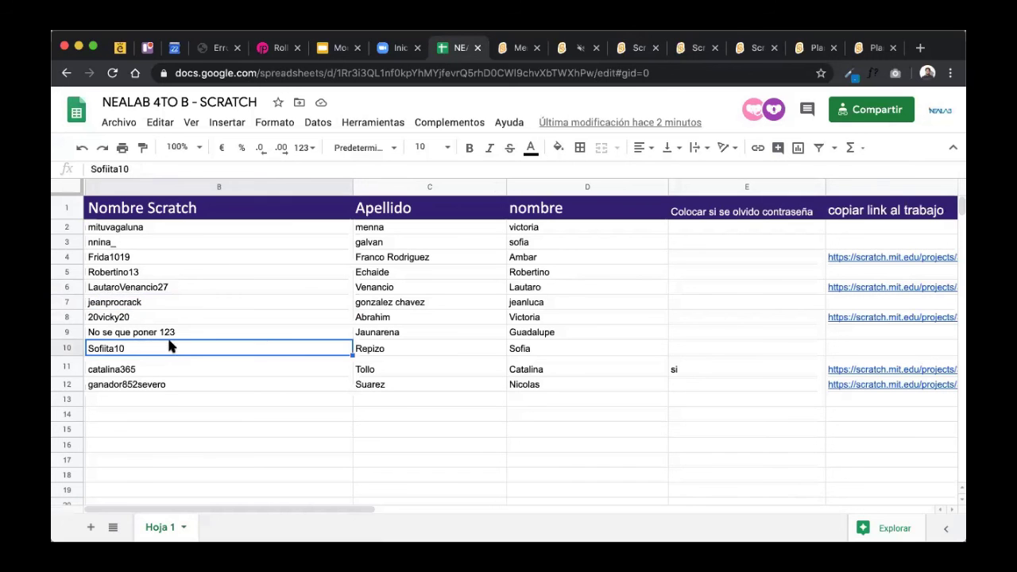
left_click(133, 306)
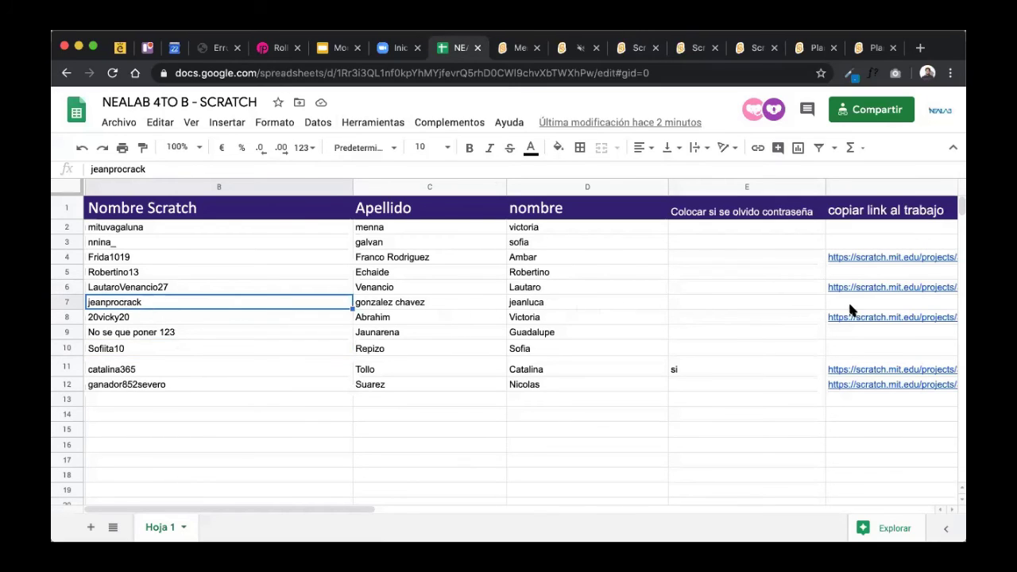
left_click(635, 50)
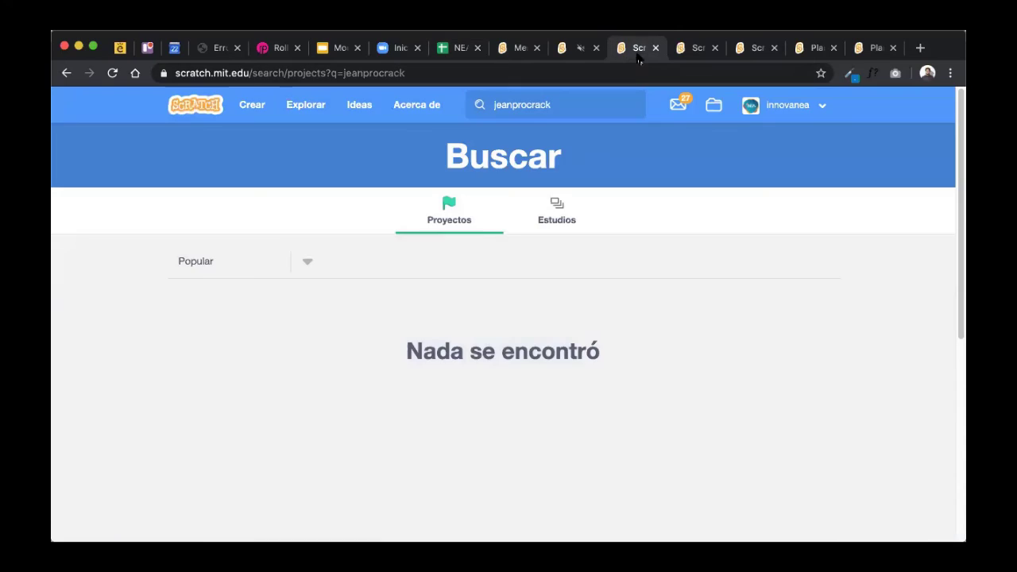
left_click(561, 105)
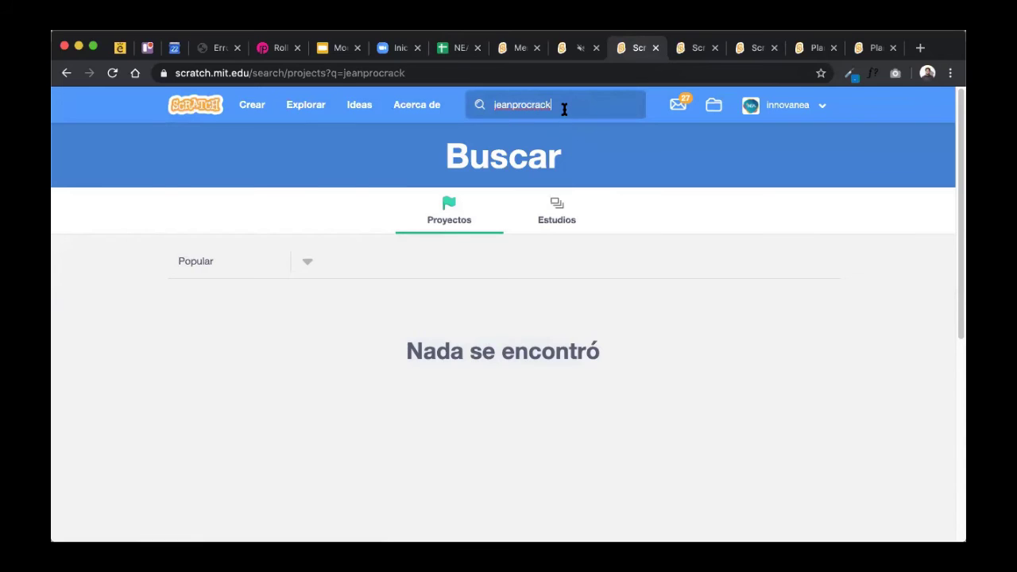
key("Return")
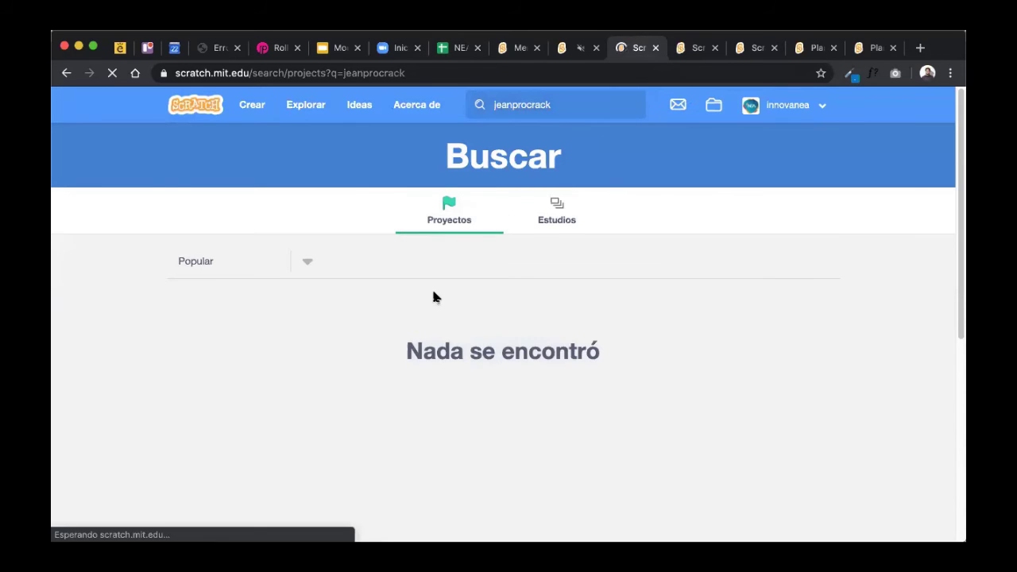
Step: Copy the Scratch username from row 4 of the spreadsheet and search the Scratch site for that student's projects
left_click(459, 47)
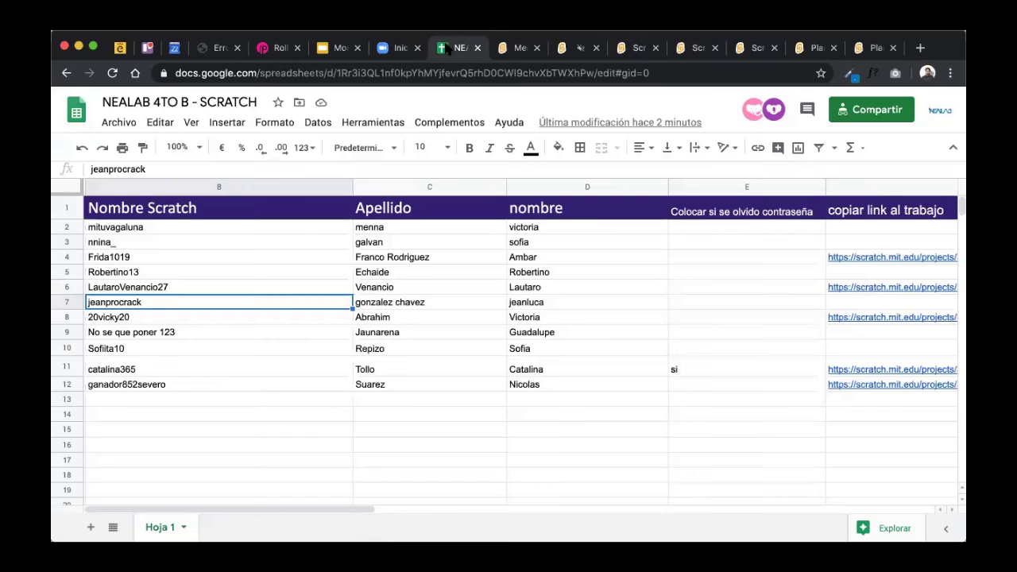
double_click(132, 259)
left_click_drag(134, 256, 60, 255)
key("ctrl+c")
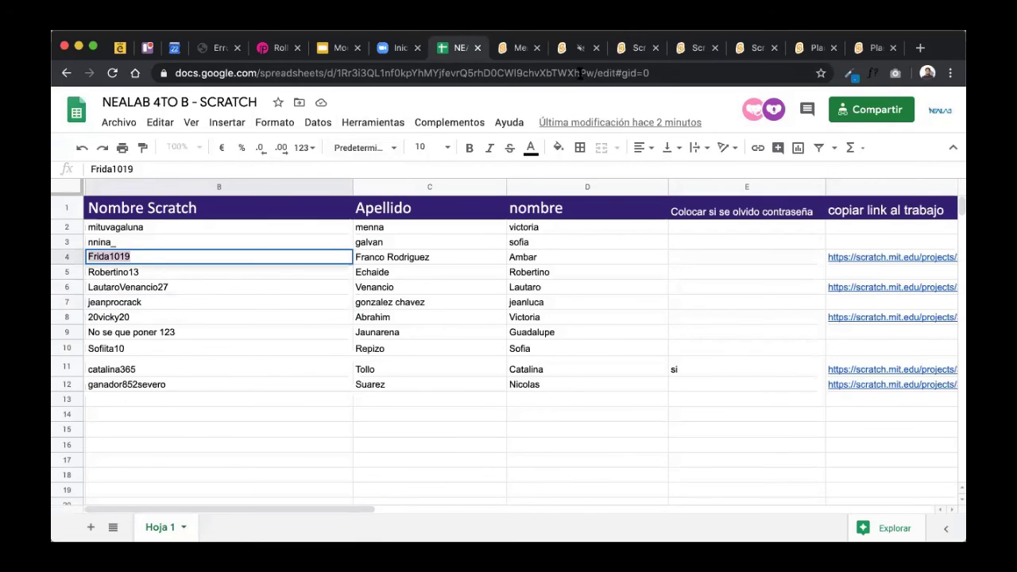
left_click(634, 49)
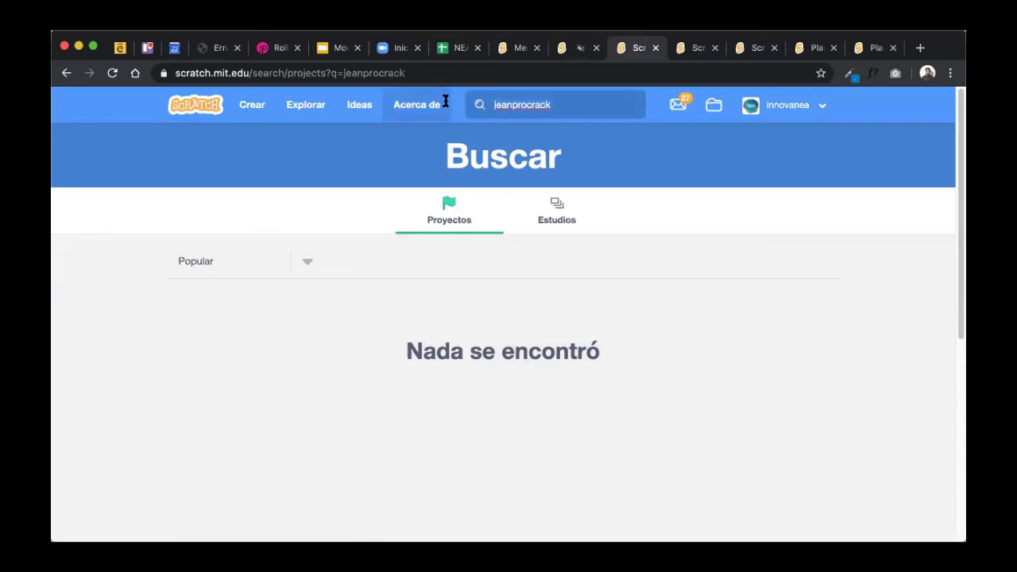
triple_click(541, 104)
key("ctrl+v")
key("Return")
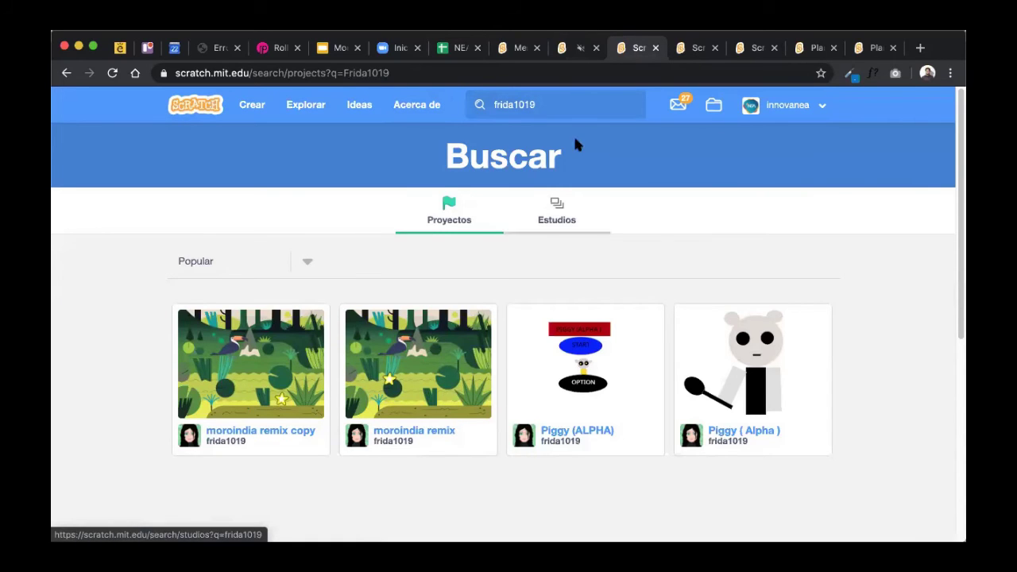
Step: Return to the student spreadsheet and review the project link entries in rows 5 and 6
left_click(456, 47)
left_click(163, 288)
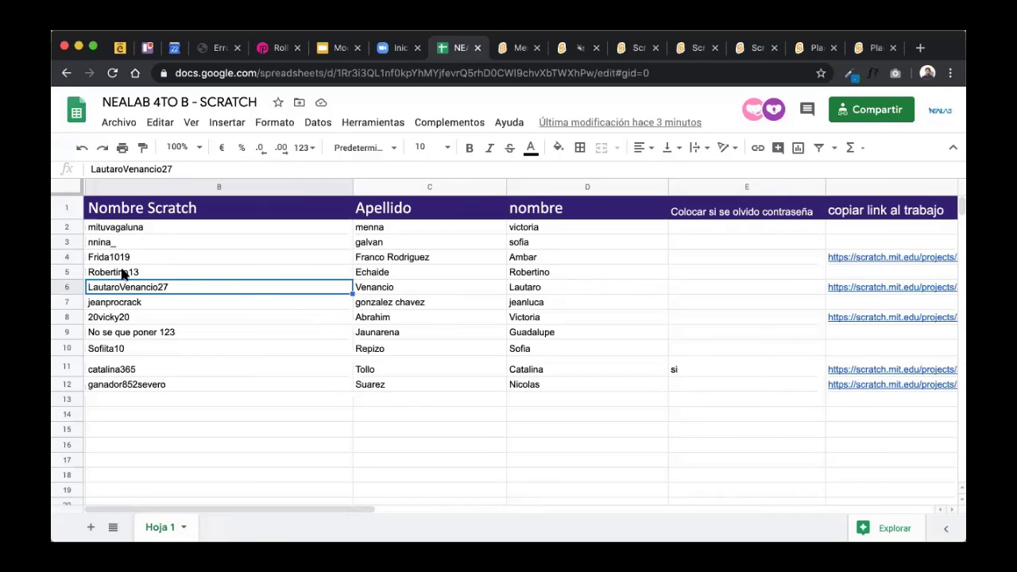
left_click(855, 288)
left_click(829, 273)
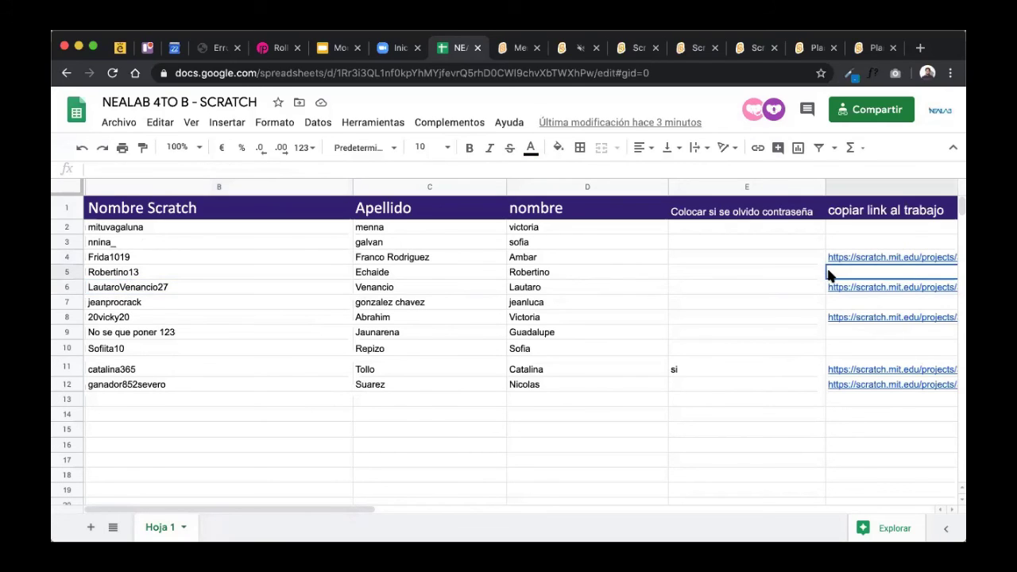
scroll(815, 291, "right", 3)
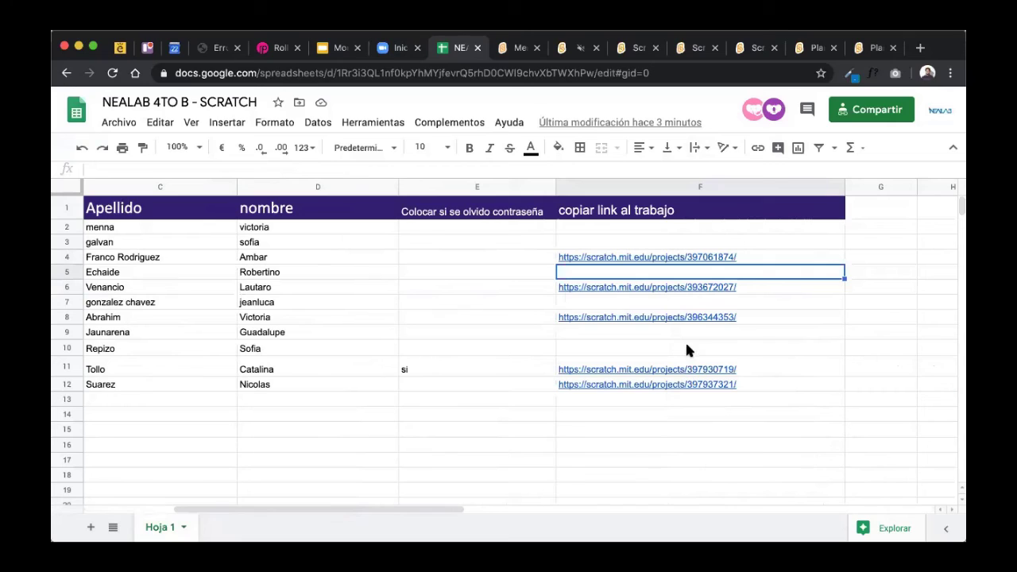
left_click_drag(425, 512, 323, 506)
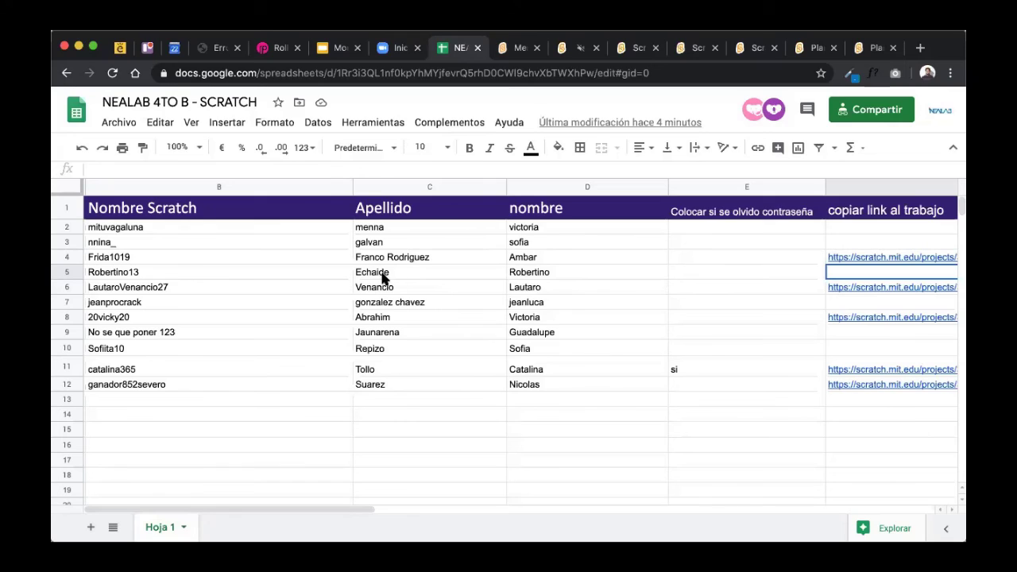
Step: Copy the Scratch username from row 5 and search the Scratch site for that student's projects
left_click(107, 273)
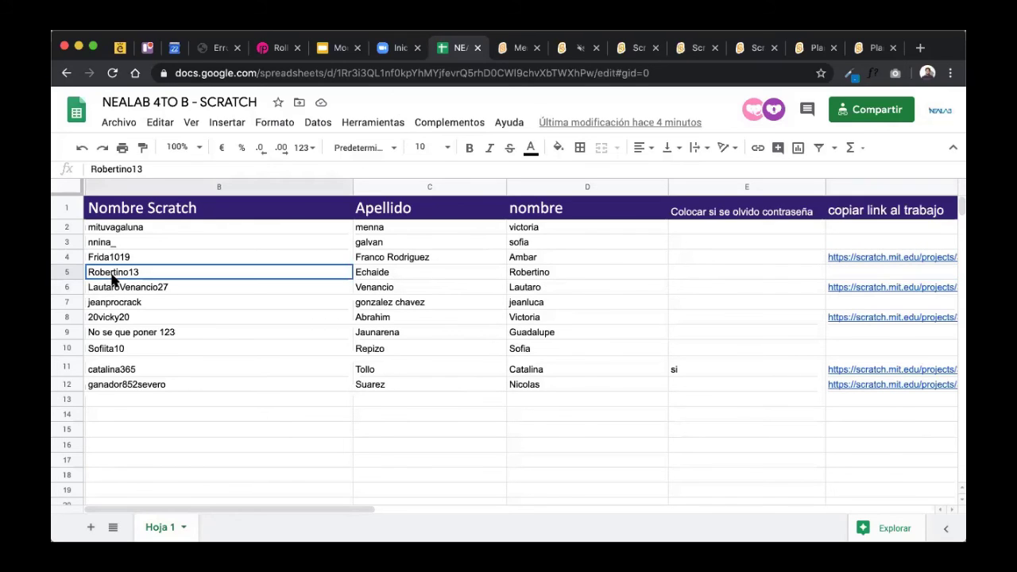
double_click(142, 271)
left_click_drag(141, 271, 70, 270)
key("ctrl+c")
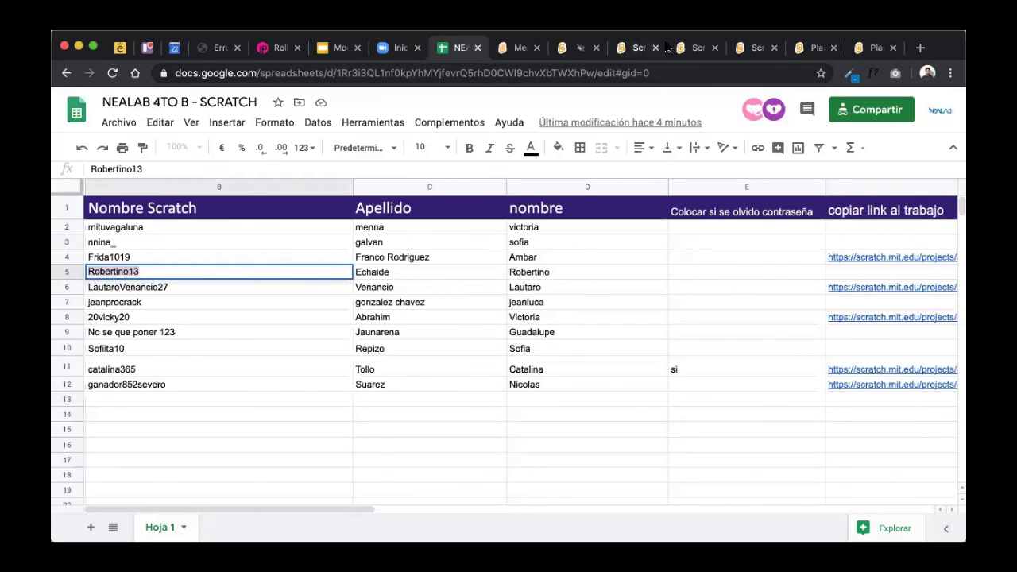
left_click(635, 48)
key("ctrl+v")
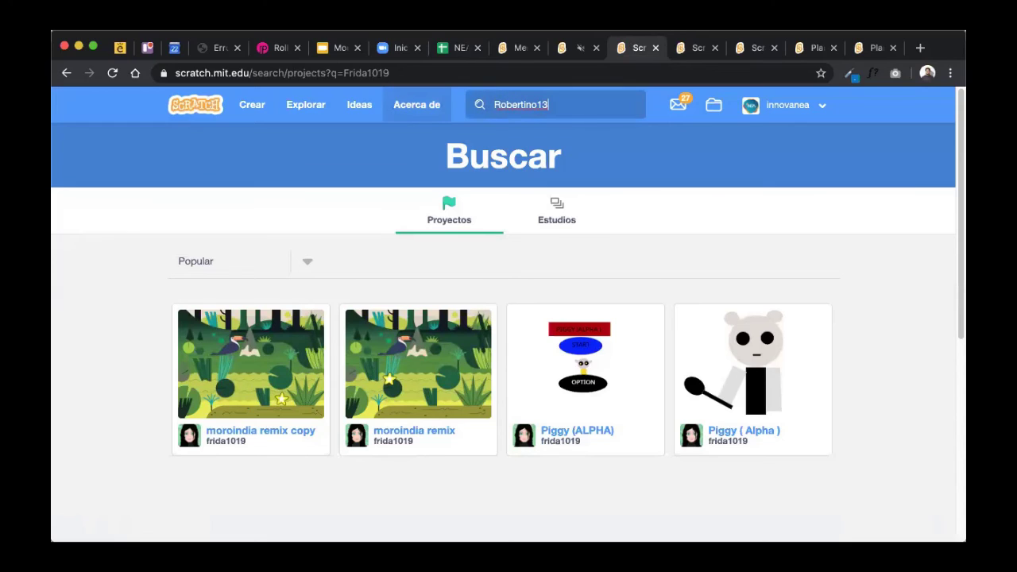
key("Return")
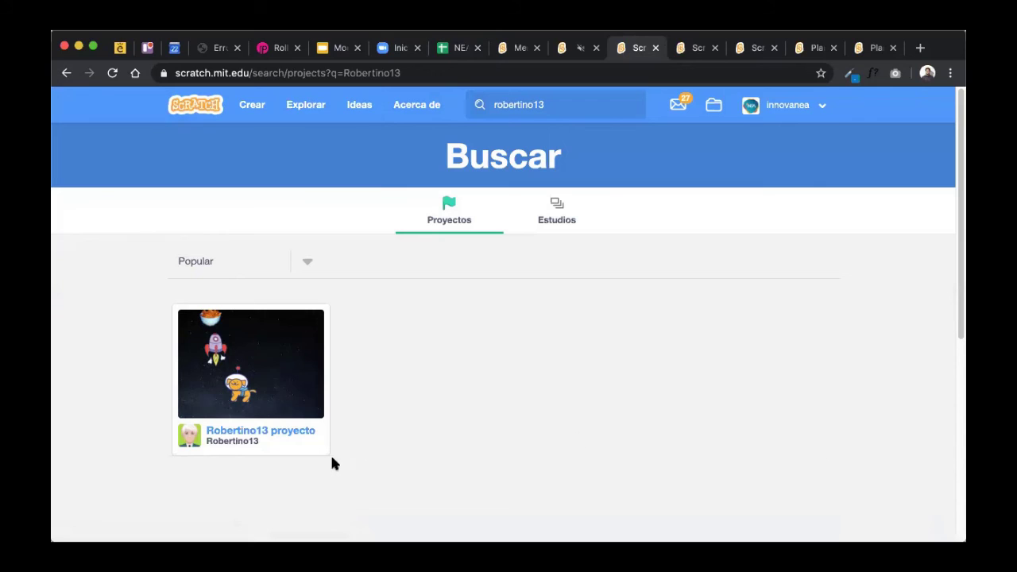
Step: Go back to the student spreadsheet and check the Scratch username in row 9
left_click(507, 51)
left_click(459, 48)
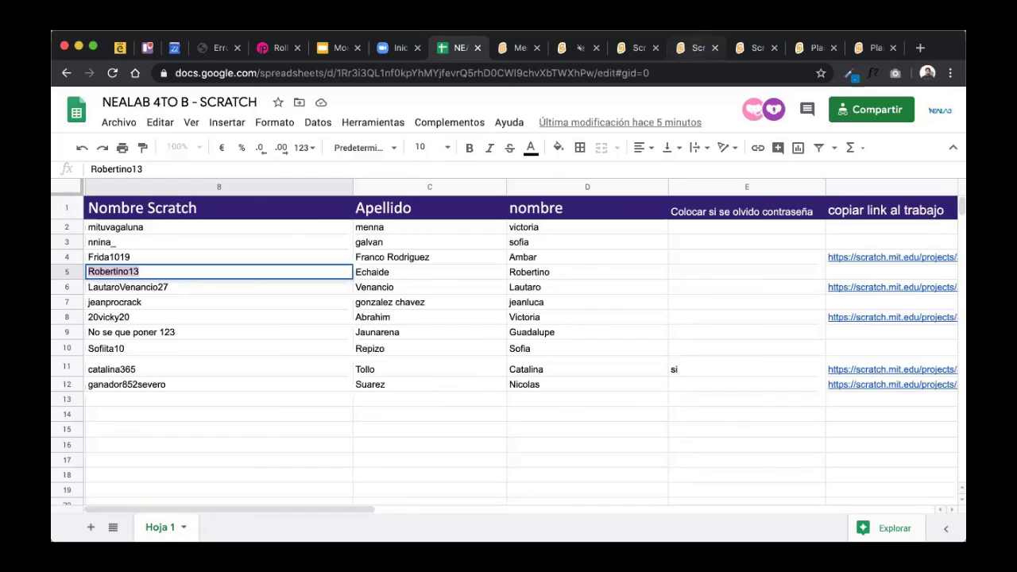
left_click(166, 332)
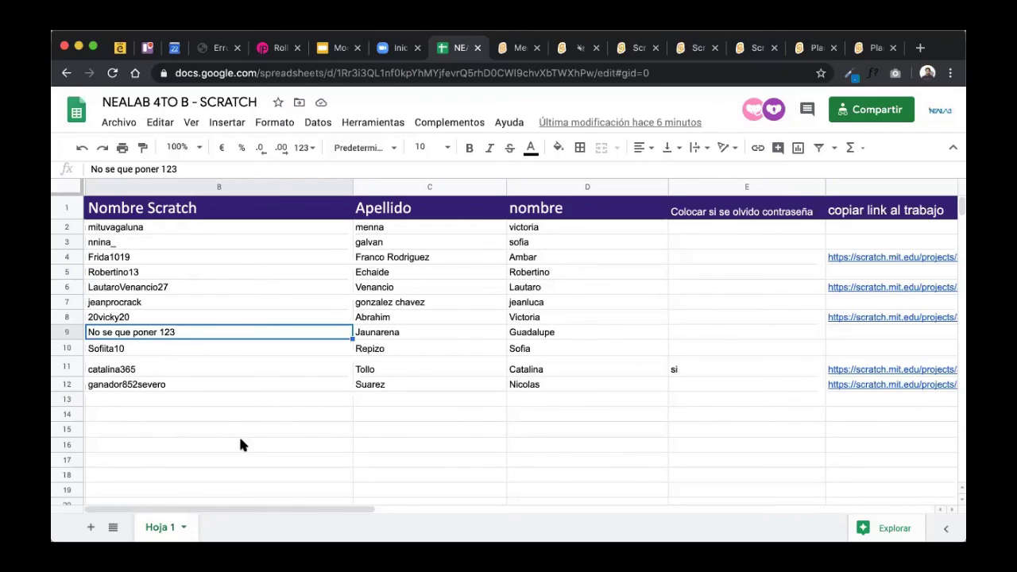
Step: Enter another student's first name in row 13 and add the note "me lo pasa por edmodo" in column E
double_click(532, 397)
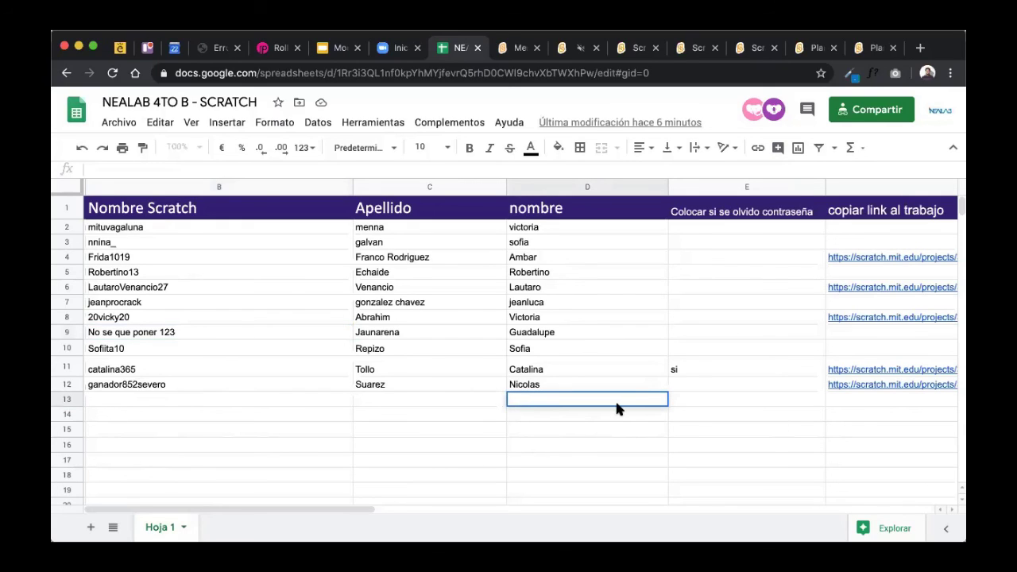
type("Iker")
left_click(420, 402)
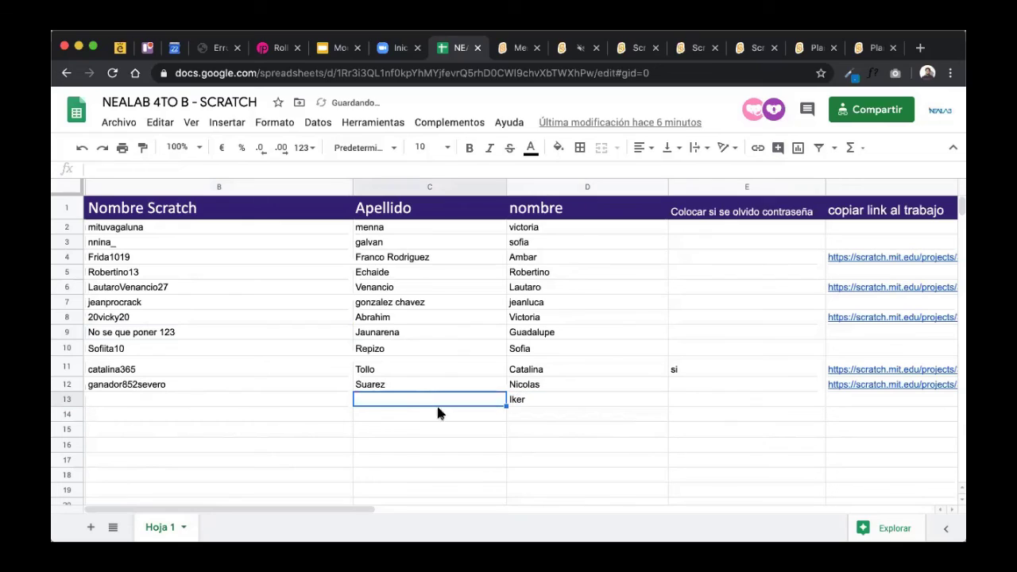
left_click(688, 400)
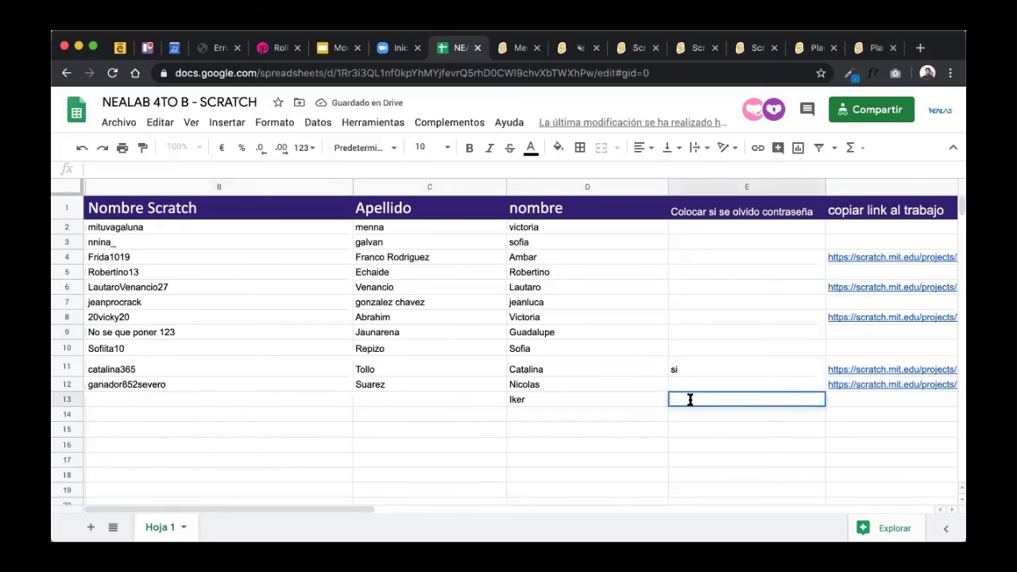
type("me lo pasa ")
type("por edmo")
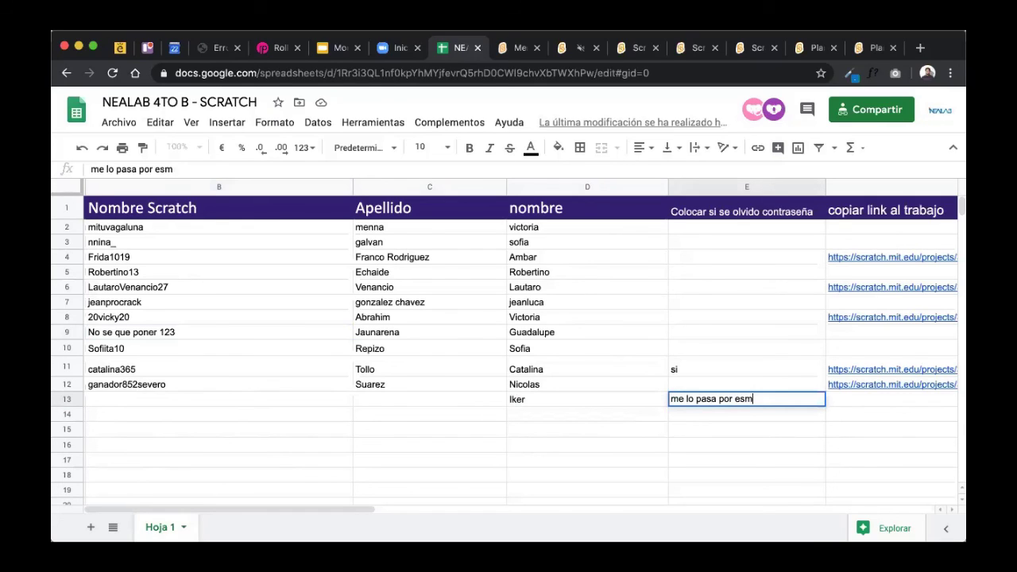
type("do")
left_click(519, 461)
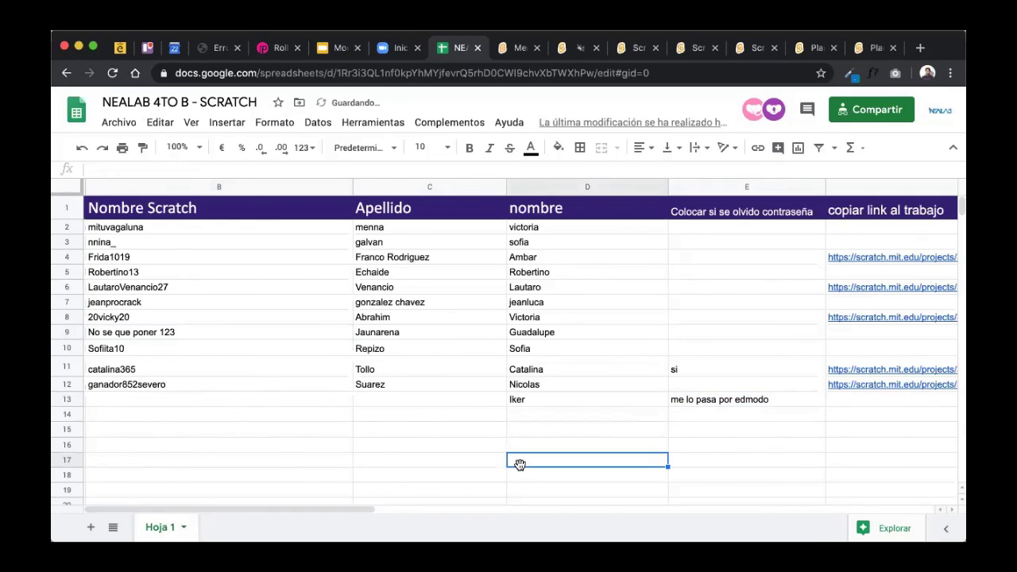